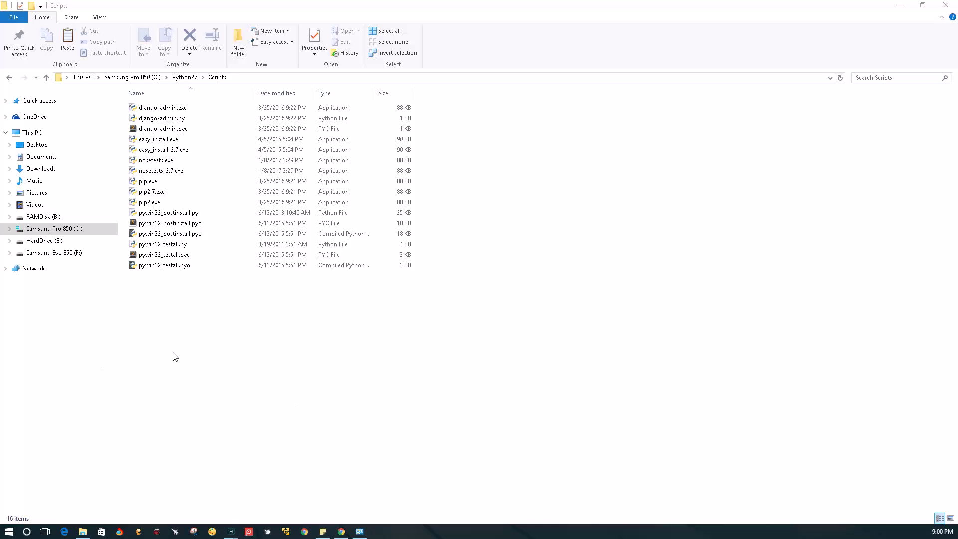
# Step: Browse from the C: drive through Users and the profile into AppData\Local
pyautogui.click(61, 230)
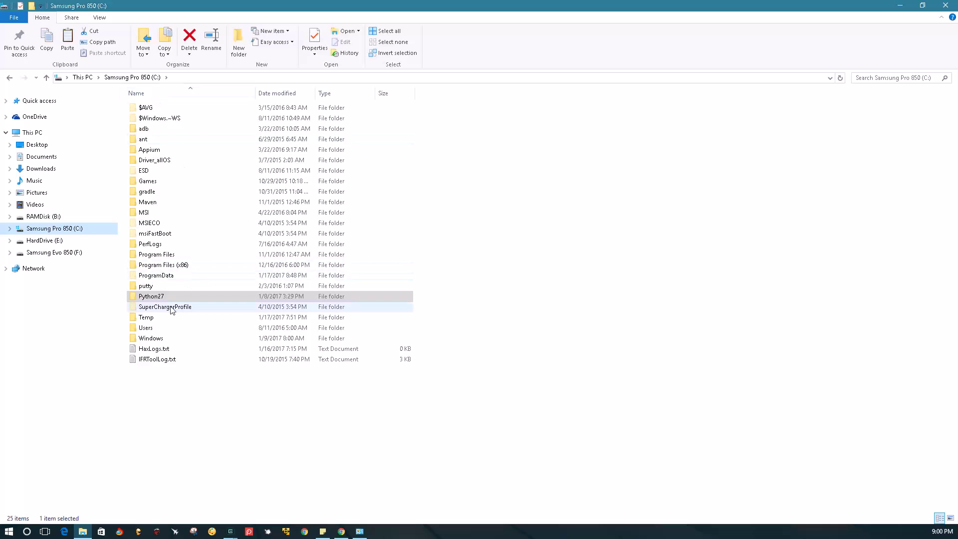
pyautogui.doubleClick(150, 328)
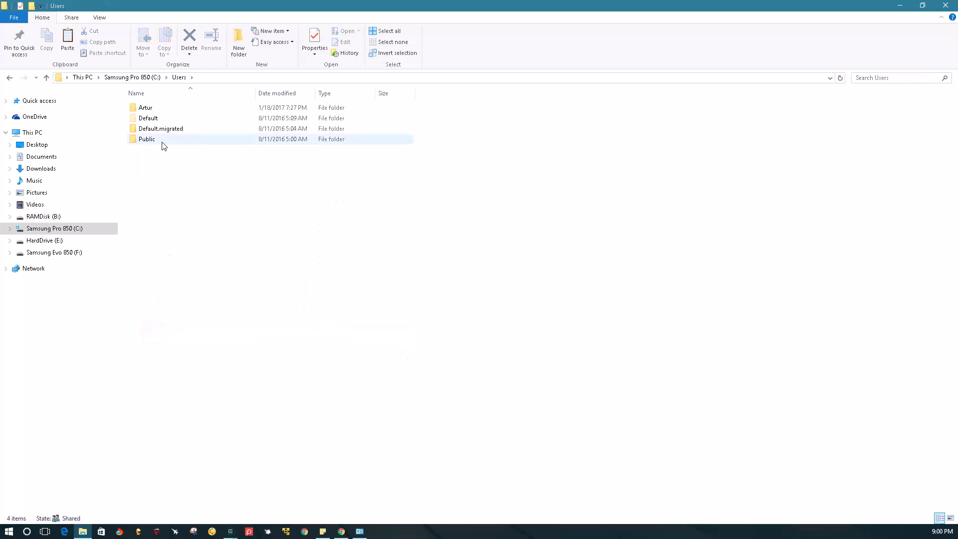
pyautogui.doubleClick(160, 111)
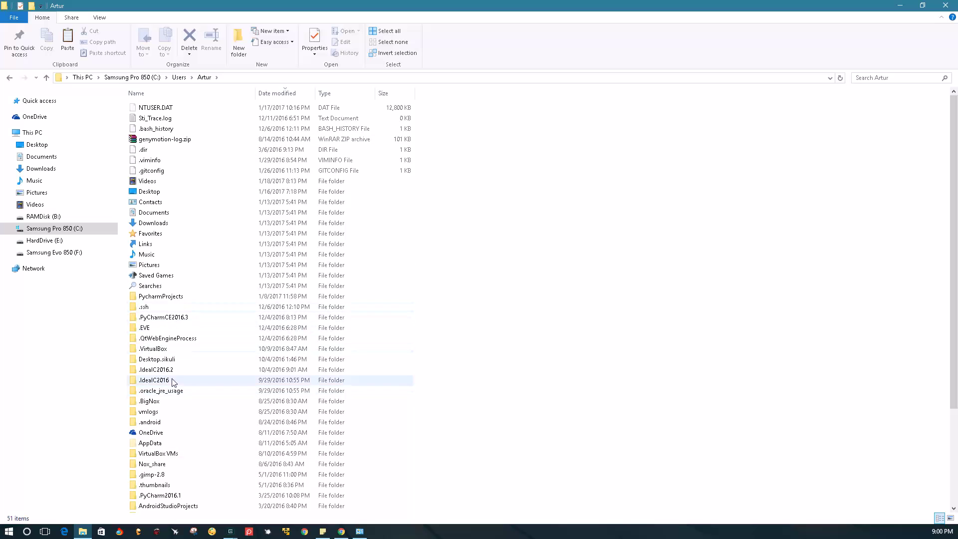
pyautogui.doubleClick(166, 442)
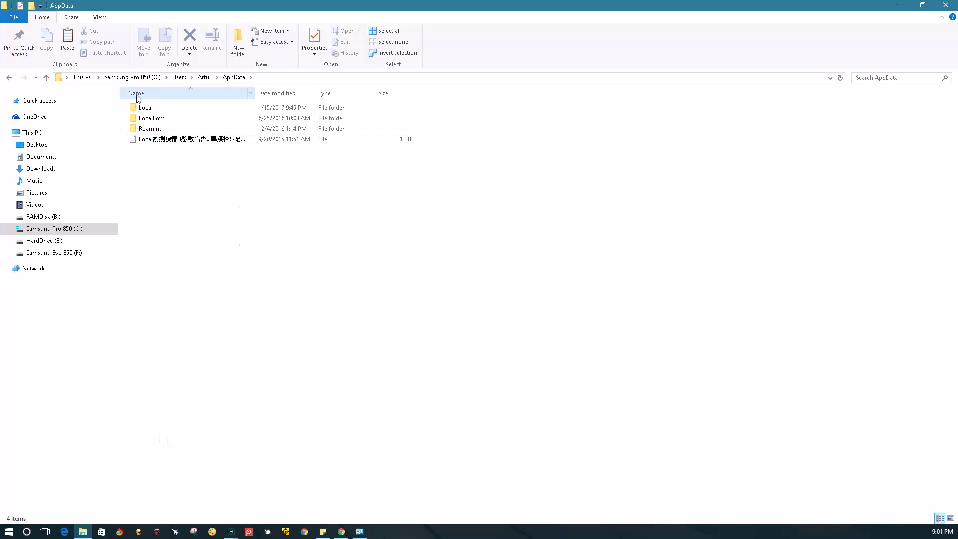
pyautogui.doubleClick(159, 108)
# Step: Go into Programs, then Python, then the Python35-32 installation folder
pyautogui.click(188, 223)
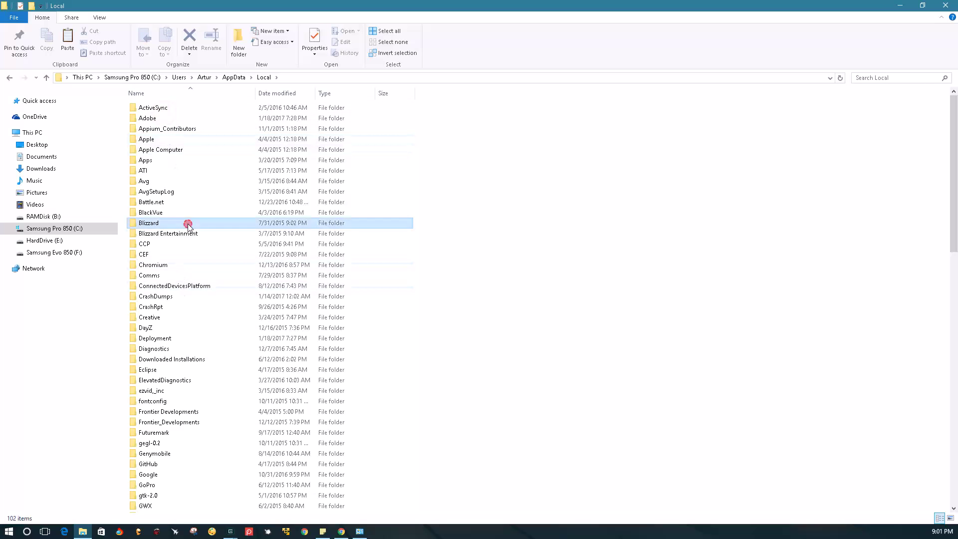
pyautogui.write('pr')
pyautogui.press('Return')
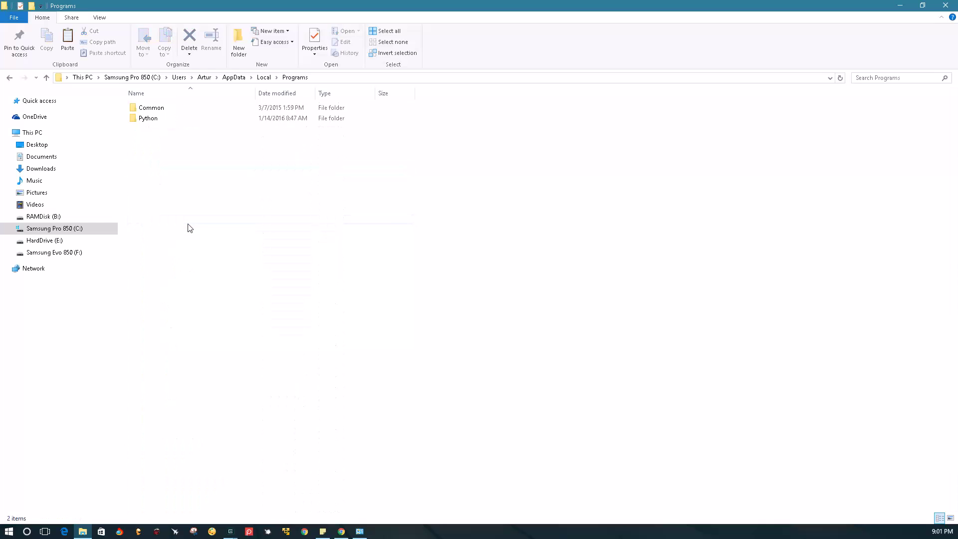
pyautogui.write('py')
pyautogui.press('Return')
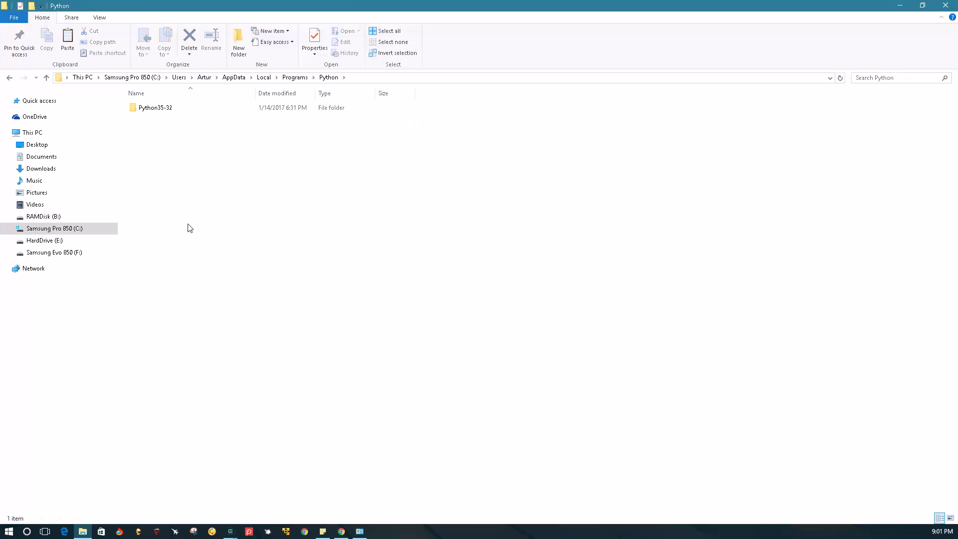
pyautogui.doubleClick(184, 110)
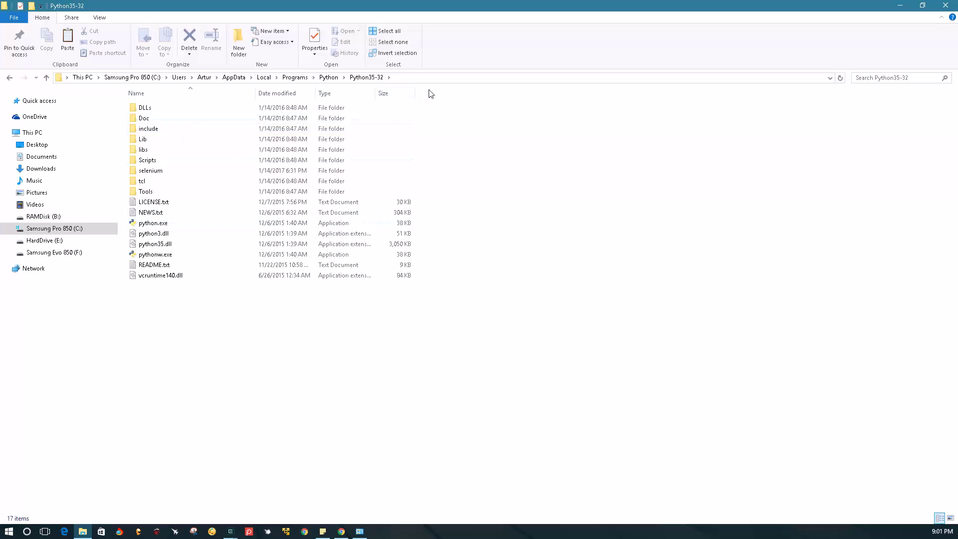
# Step: Open the Scripts folder, select pip3.exe, and show the folder's full path as text
pyautogui.doubleClick(156, 161)
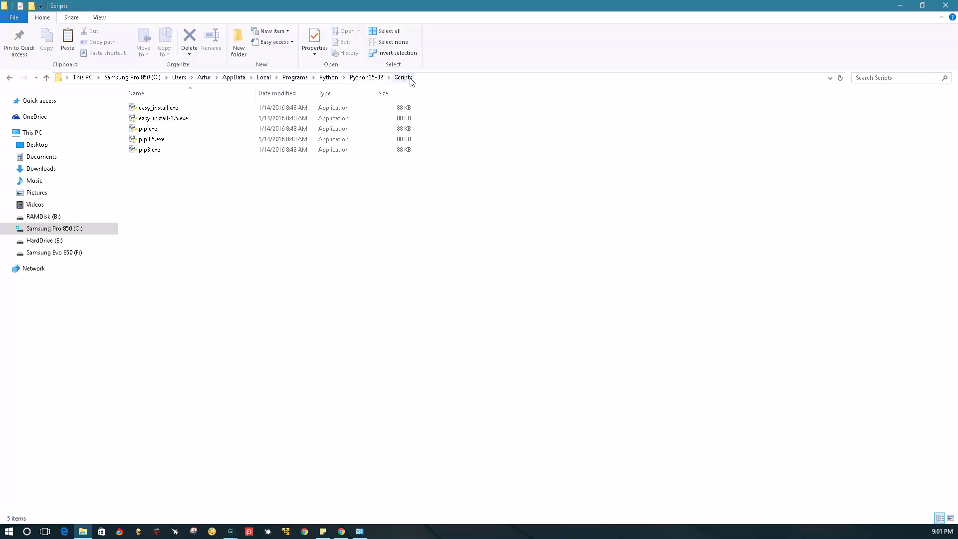
pyautogui.click(370, 79)
pyautogui.doubleClick(149, 158)
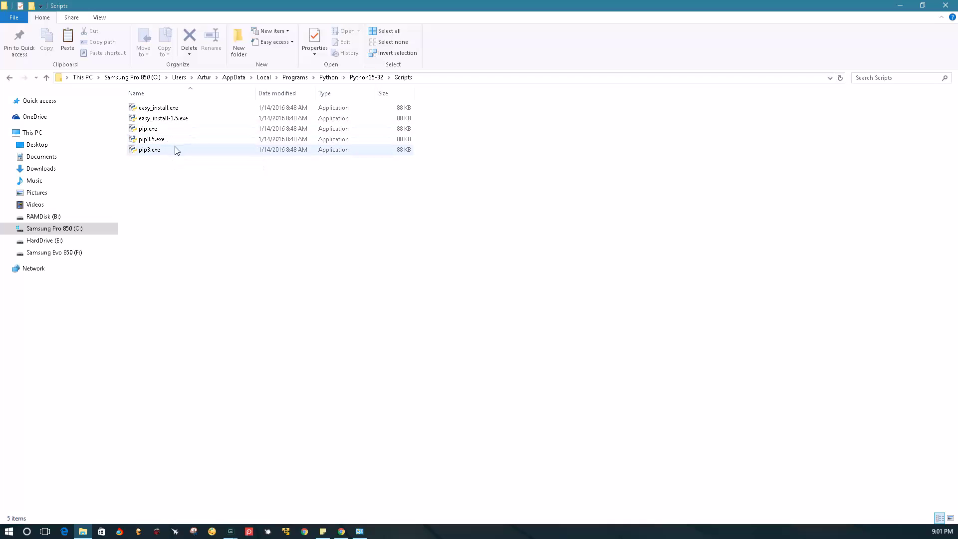
pyautogui.click(146, 151)
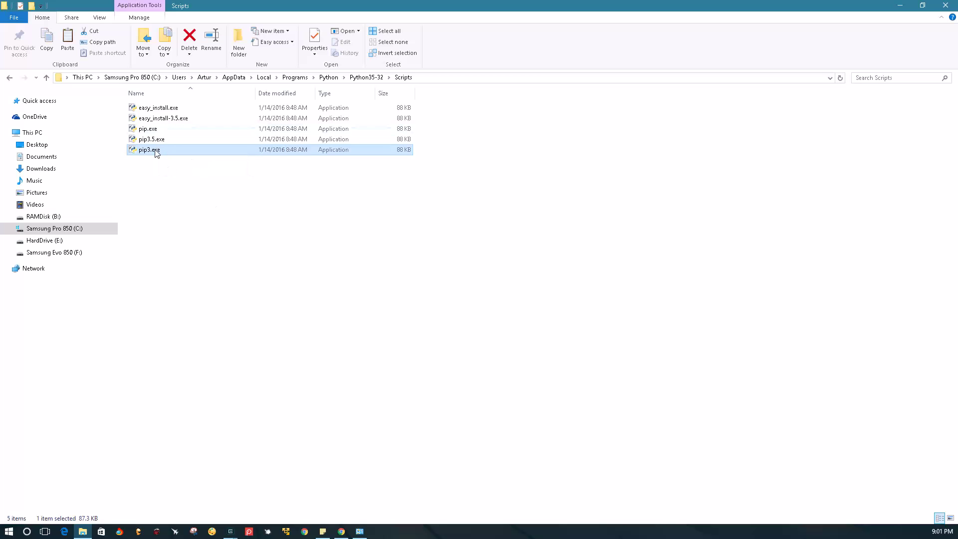
pyautogui.click(452, 79)
pyautogui.hotkey('ctrl', 'c')
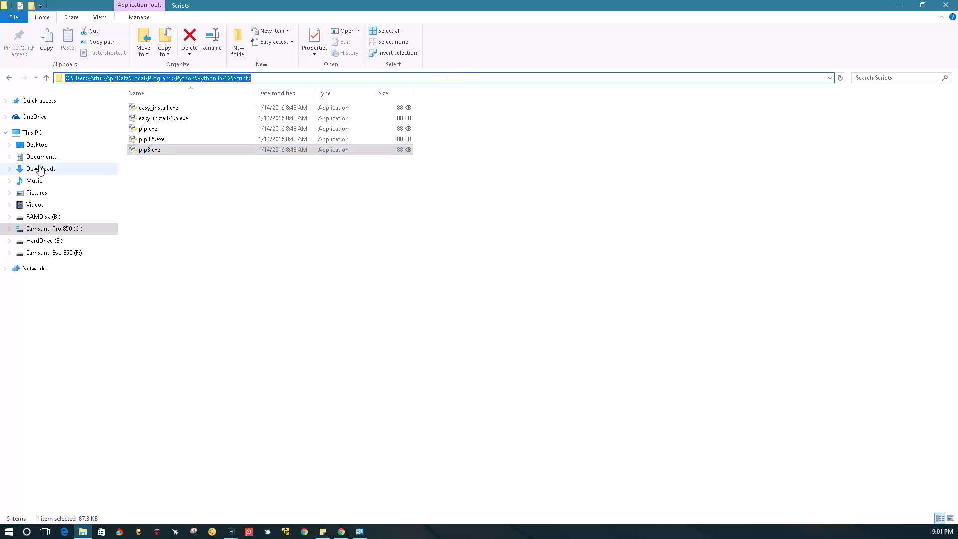
# Step: Open Advanced system settings via This PC's Properties System window
pyautogui.rightClick(23, 125)
pyautogui.rightClick(21, 135)
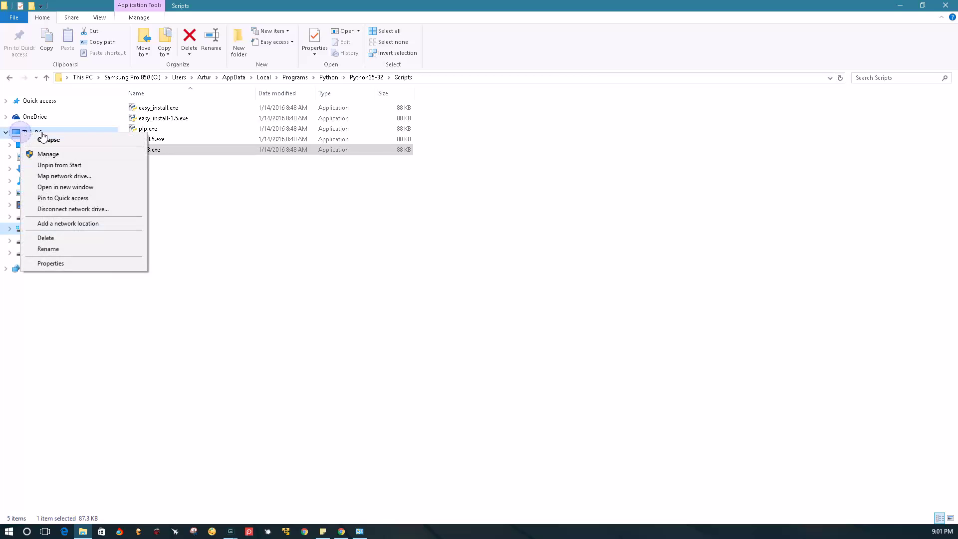
pyautogui.click(58, 263)
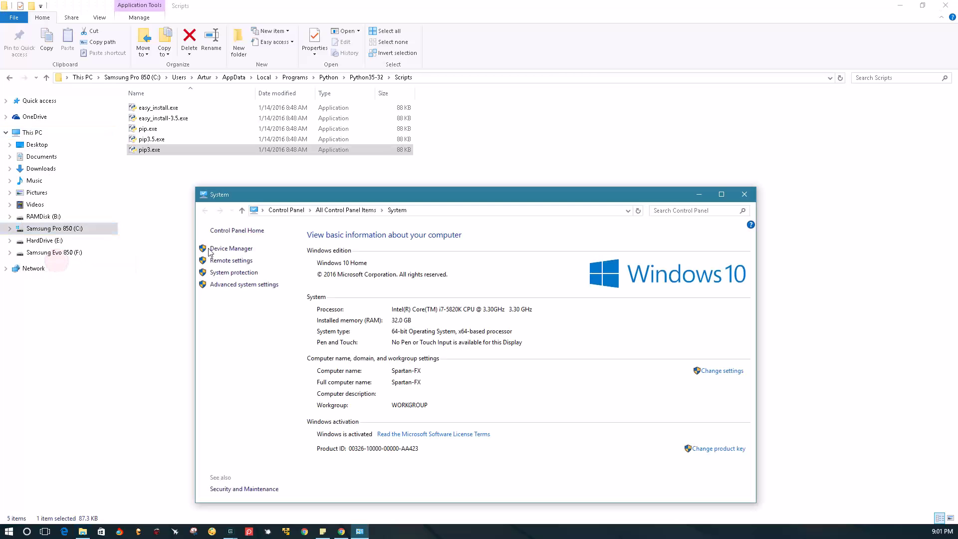
pyautogui.click(221, 285)
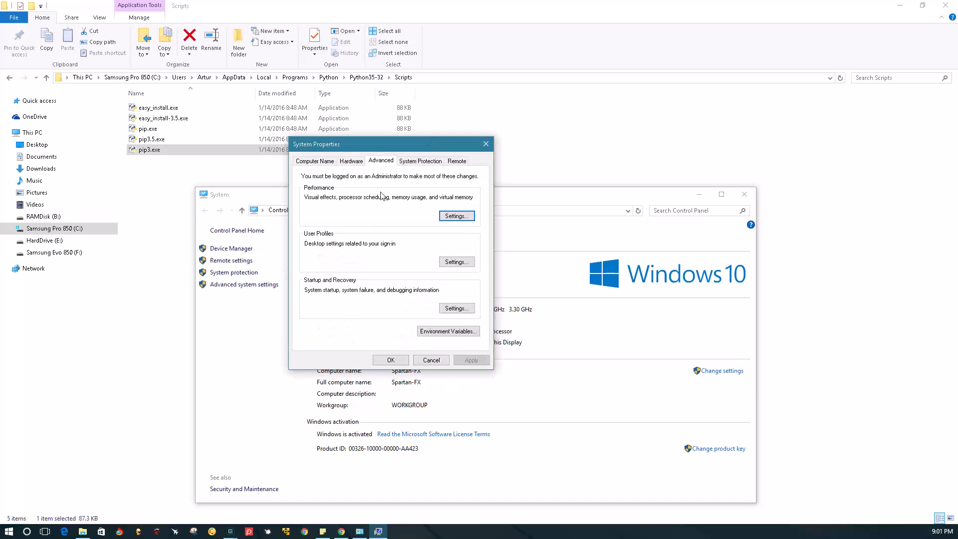
# Step: Start new system variable PYTHON3_SCRIPTS with the pasted Scripts folder path as value
pyautogui.click(448, 332)
pyautogui.click(401, 304)
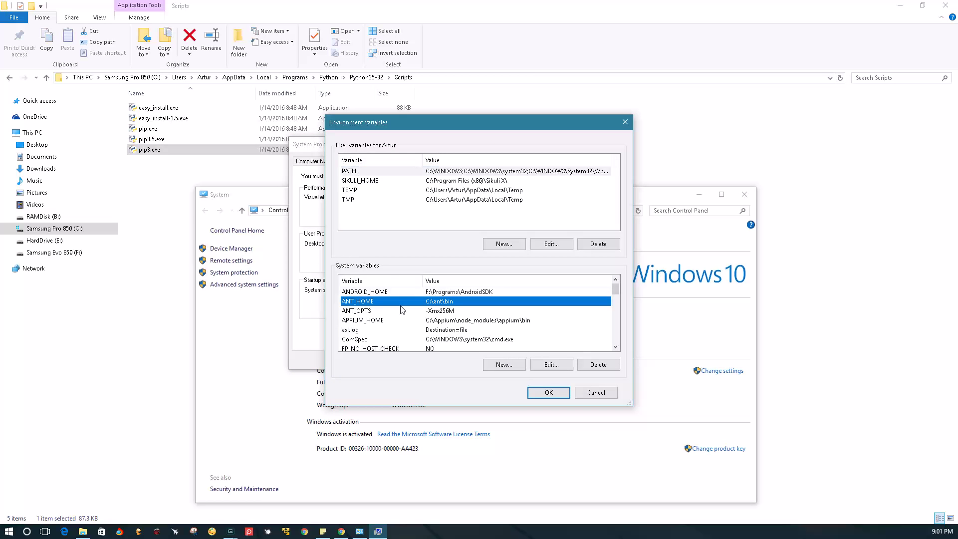
pyautogui.press('p')
pyautogui.press('y')
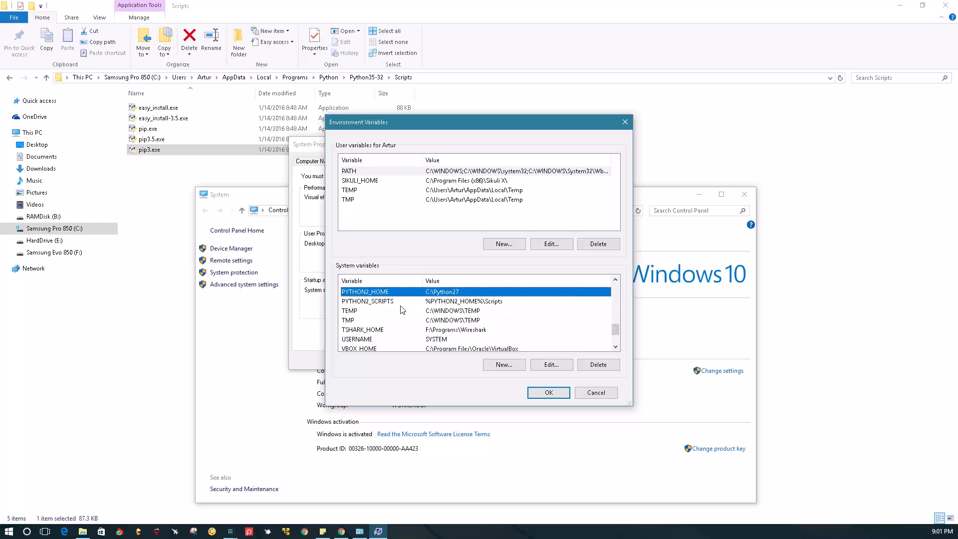
pyautogui.click(504, 364)
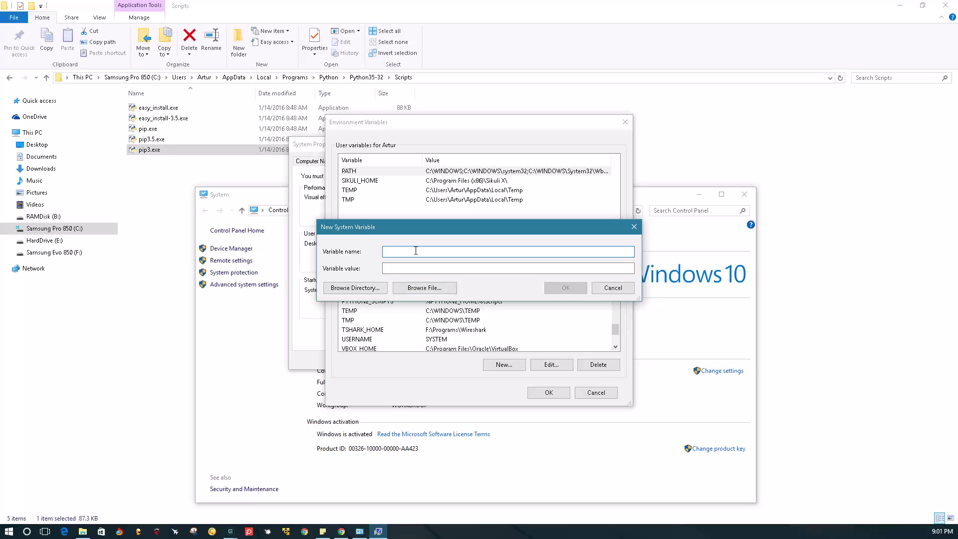
pyautogui.write('PYTHON3_SCRIPTS')
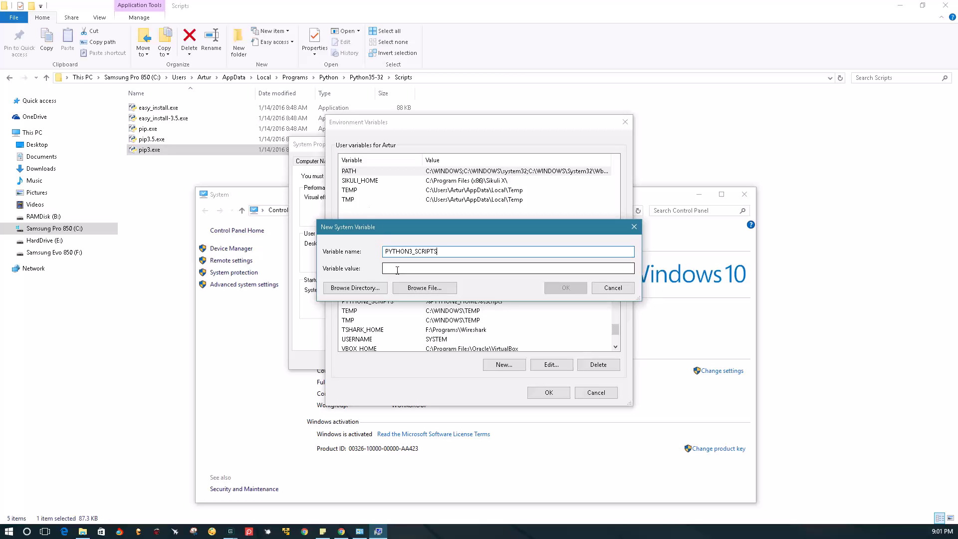
pyautogui.click(399, 268)
pyautogui.hotkey('ctrl', 'v')
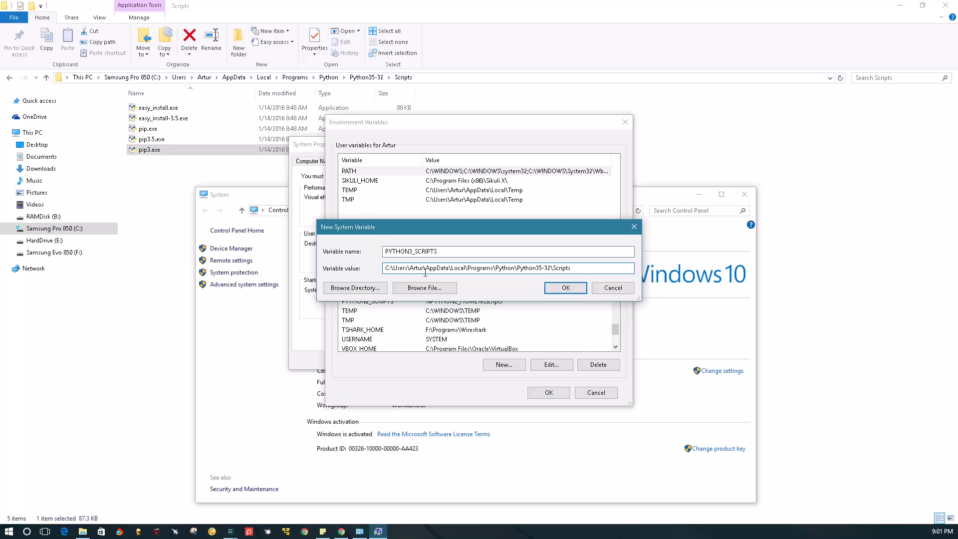
# Step: Replace the Python35-32 path part with %PYTHON3_HOME%, giving %PYTHON3_HOME%\Scripts, and save
pyautogui.moveTo(549, 268); pyautogui.dragTo(353, 265)
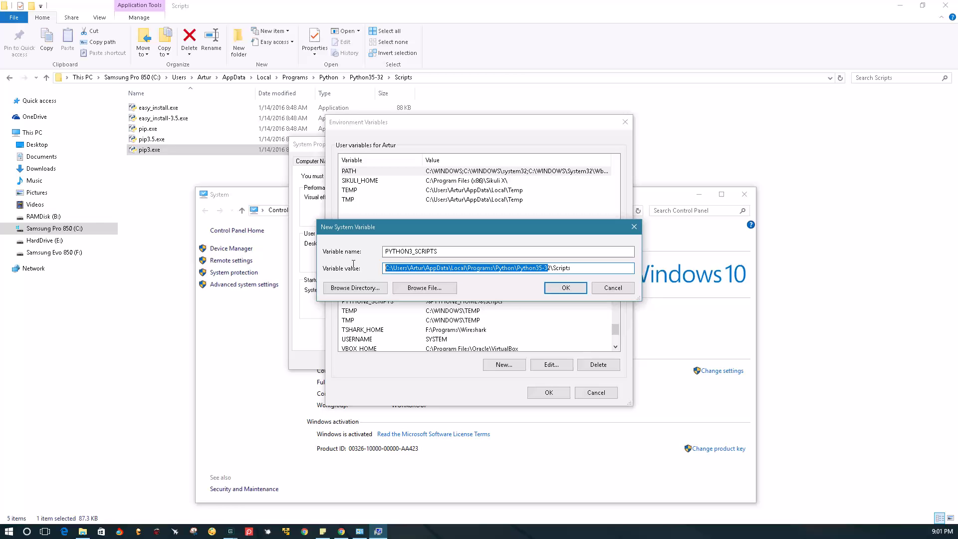
pyautogui.click(547, 268)
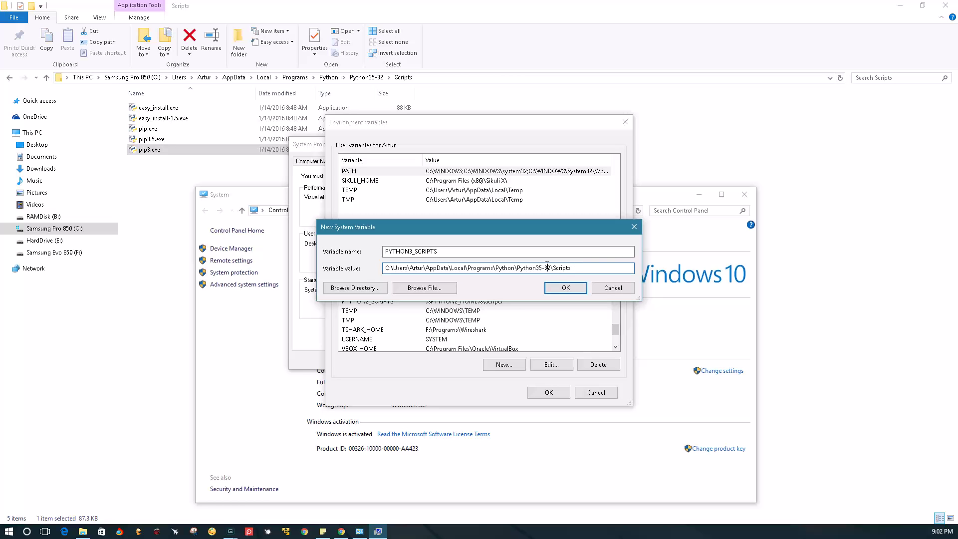
pyautogui.moveTo(551, 268); pyautogui.dragTo(339, 268)
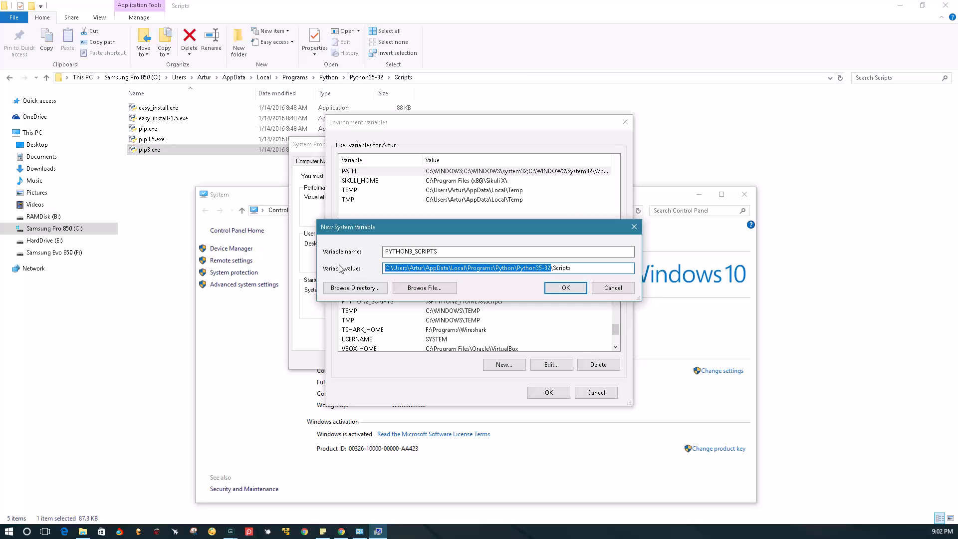
pyautogui.write('%%')
pyautogui.write('PYTHON')
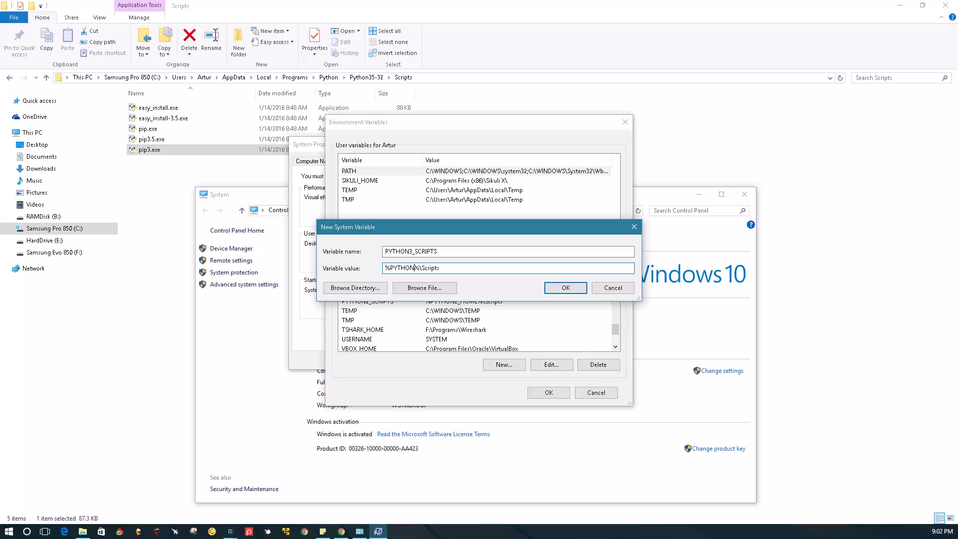
pyautogui.write('3_HOME')
pyautogui.click(566, 288)
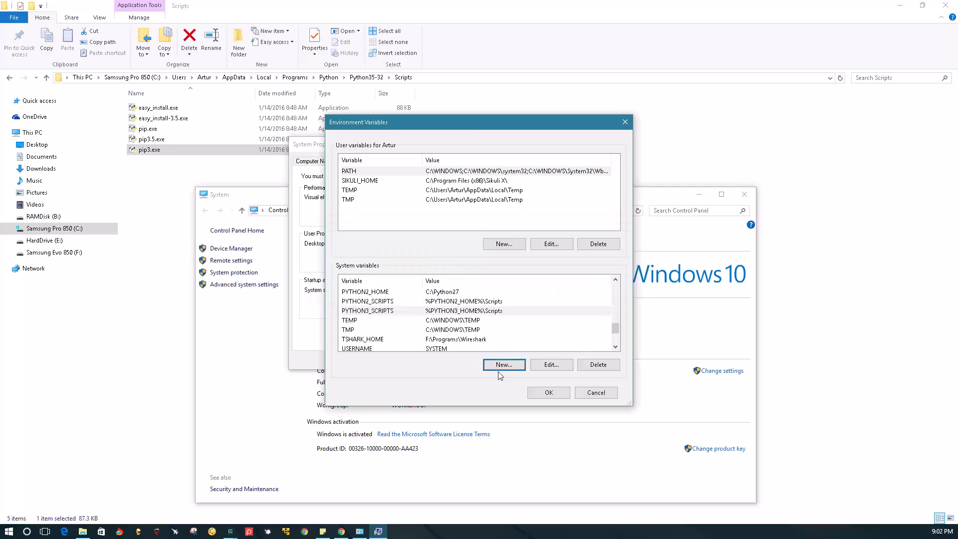
pyautogui.click(502, 365)
# Step: Create system variable PYTHON3_HOME set to the Python35-32 folder path, with \Scripts trimmed
pyautogui.write('PYTHON3_HOME')
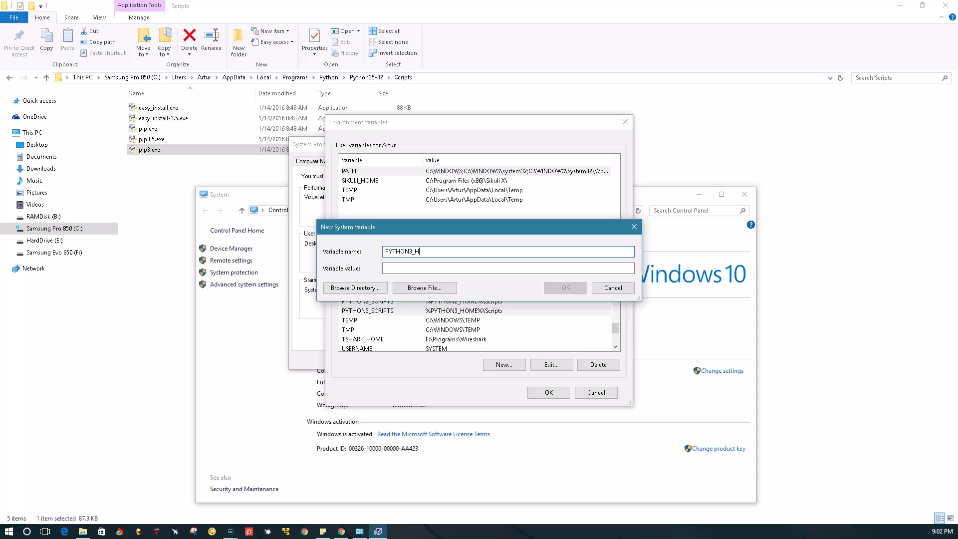
pyautogui.click(456, 268)
pyautogui.hotkey('ctrl', 'v')
pyautogui.doubleClick(561, 268)
pyautogui.click(561, 268)
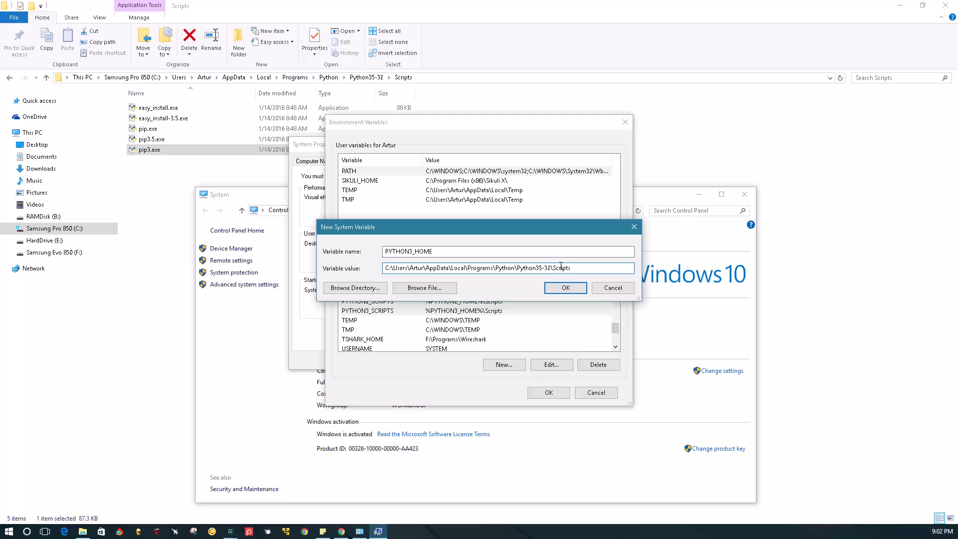
pyautogui.press('BackSpace')
pyautogui.press('BackSpace')
pyautogui.press('BackSpace')
pyautogui.press('BackSpace')
pyautogui.press('BackSpace')
pyautogui.press('BackSpace')
pyautogui.press('BackSpace')
pyautogui.press('BackSpace')
pyautogui.click(565, 288)
pyautogui.click(512, 334)
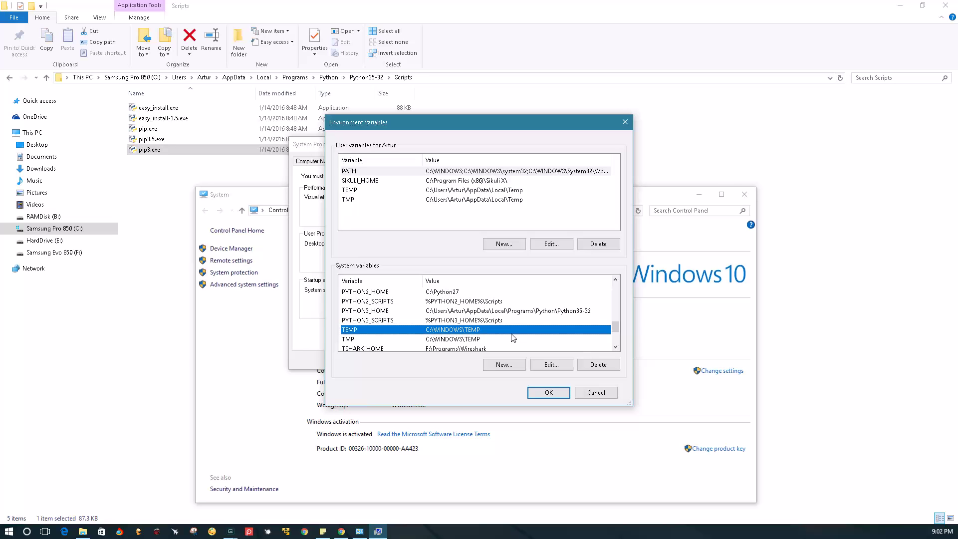
# Step: Edit the Path variable and add a new %PYTHON3_SCRIPTS% entry
pyautogui.press('p')
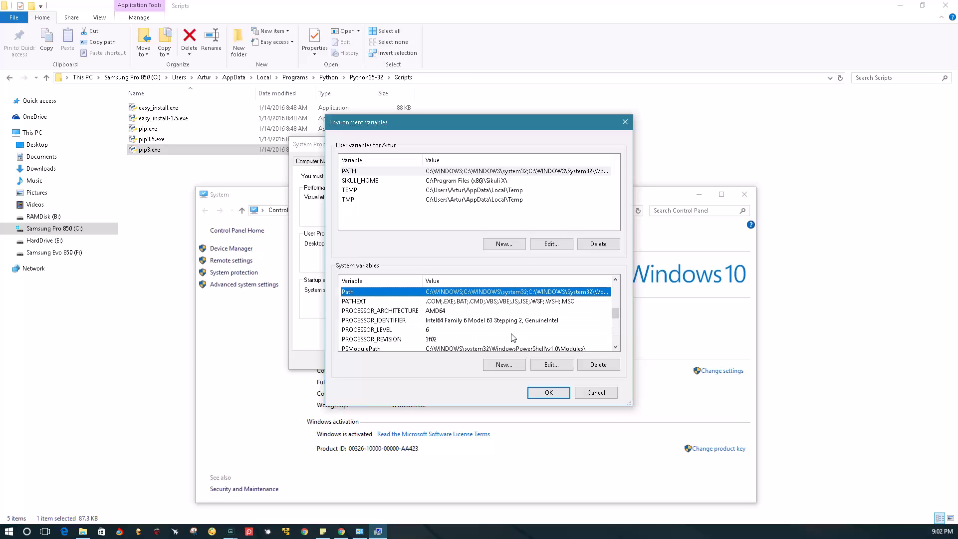
pyautogui.click(551, 364)
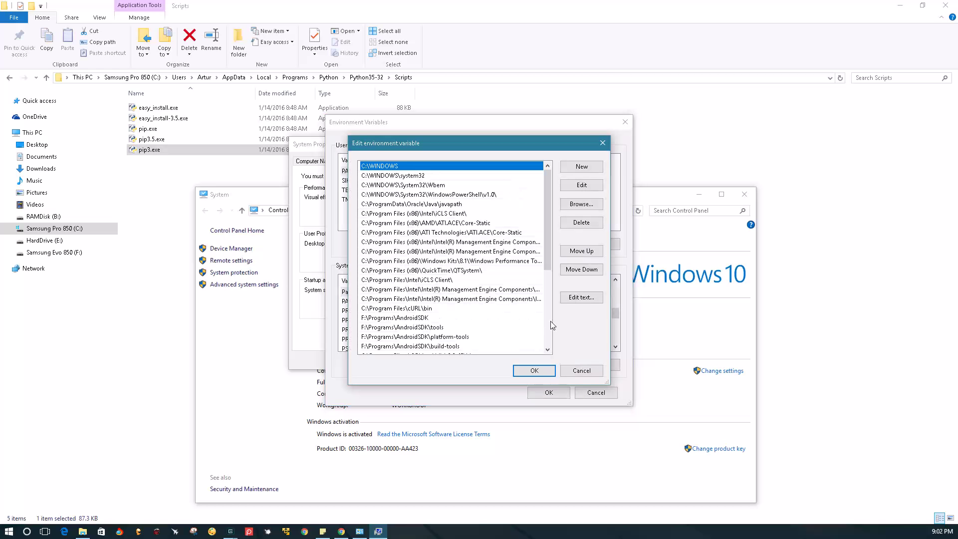
pyautogui.moveTo(348, 135); pyautogui.dragTo(247, 78)
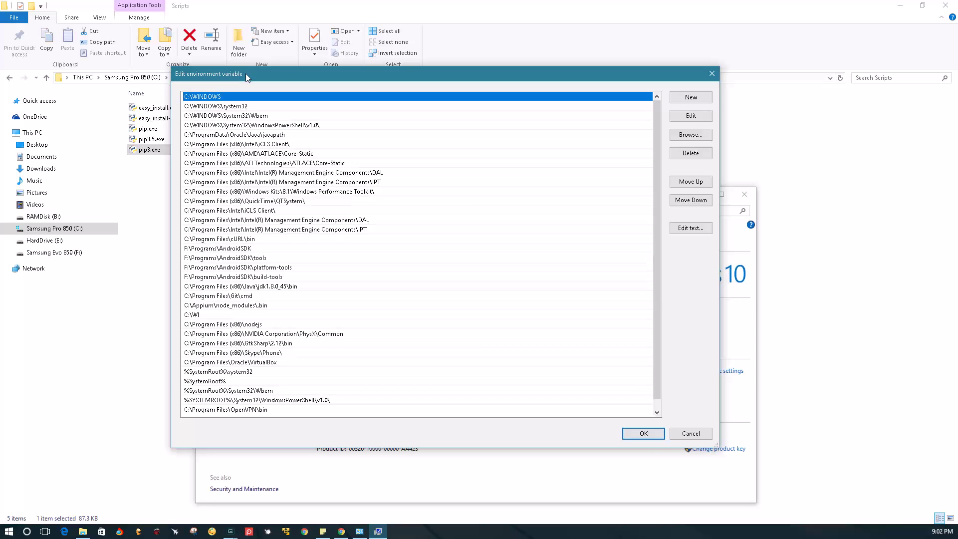
pyautogui.click(691, 97)
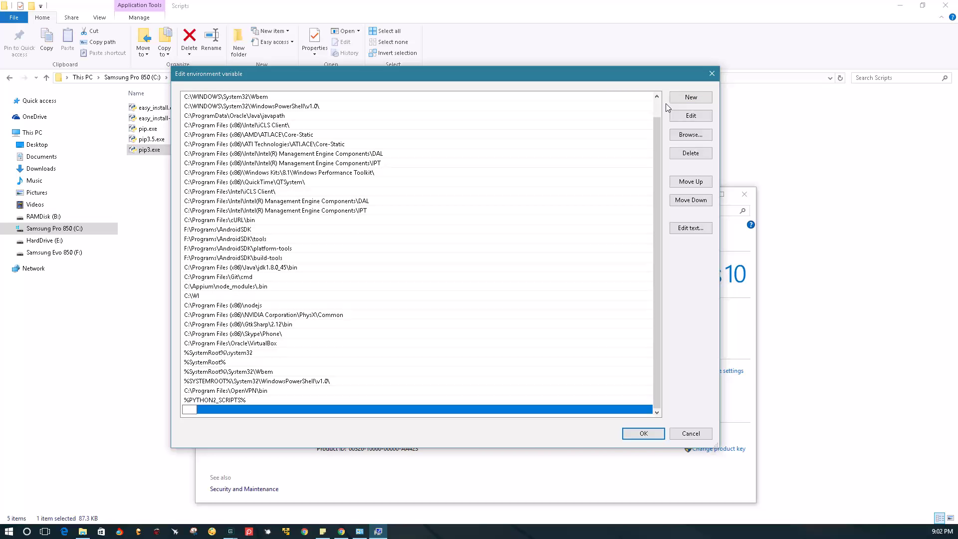
pyautogui.write('%%')
pyautogui.write('PYTHON3_')
pyautogui.write('SCRIPTS%')
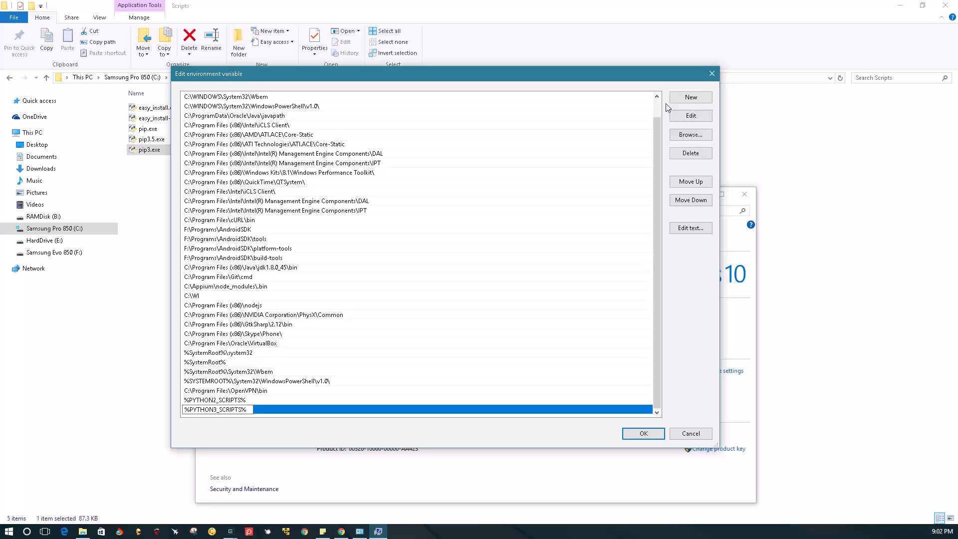
pyautogui.press('Return')
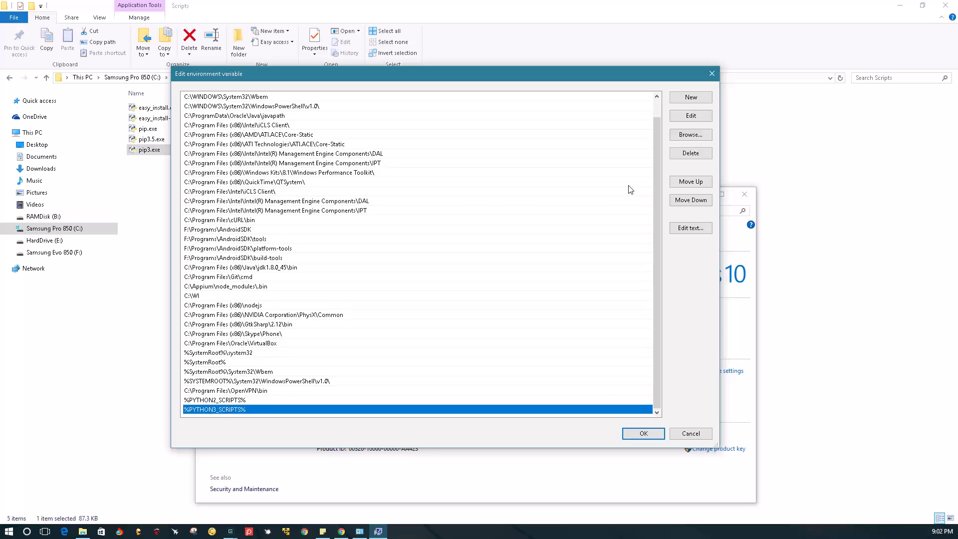
# Step: Save the Path entries, reopen Path, and reposition and widen the PATH sticky note
pyautogui.click(644, 433)
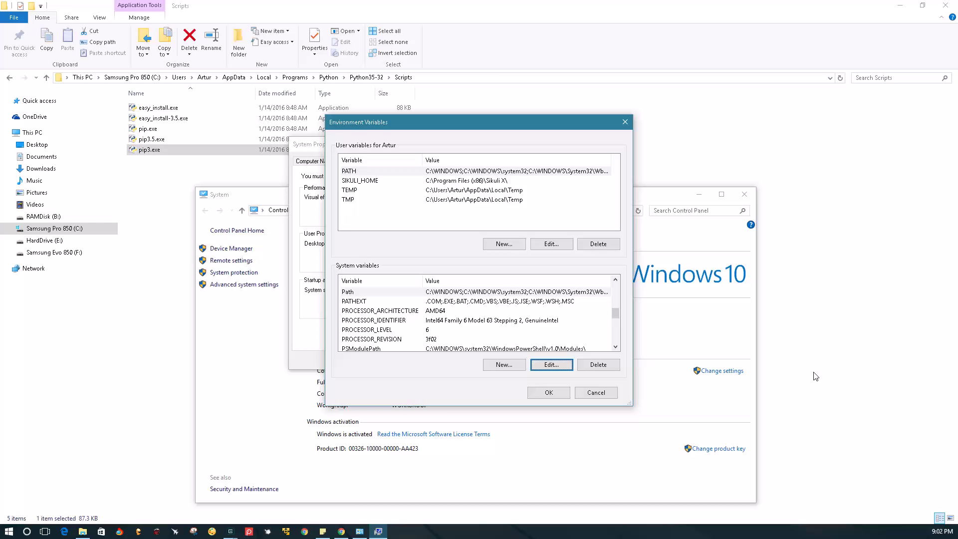
pyautogui.click(552, 365)
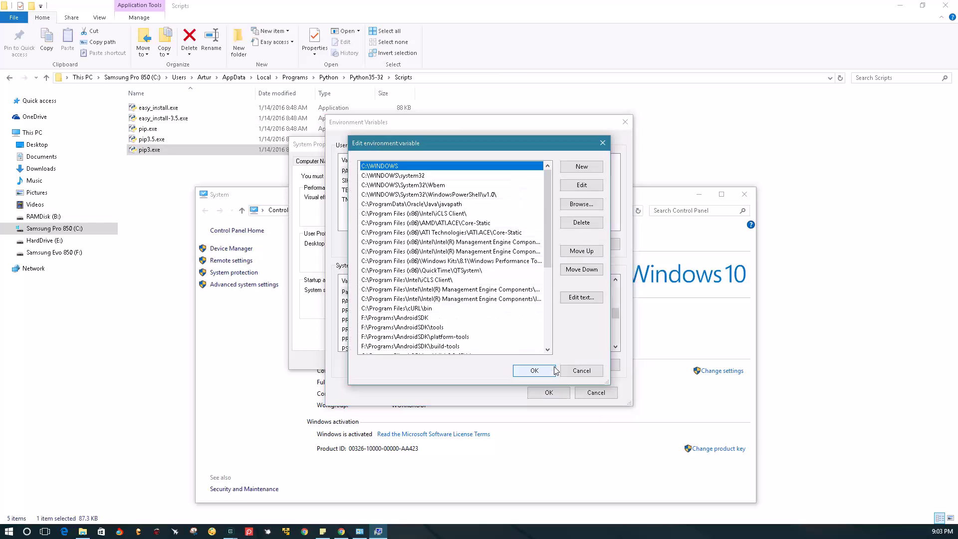
pyautogui.click(323, 531)
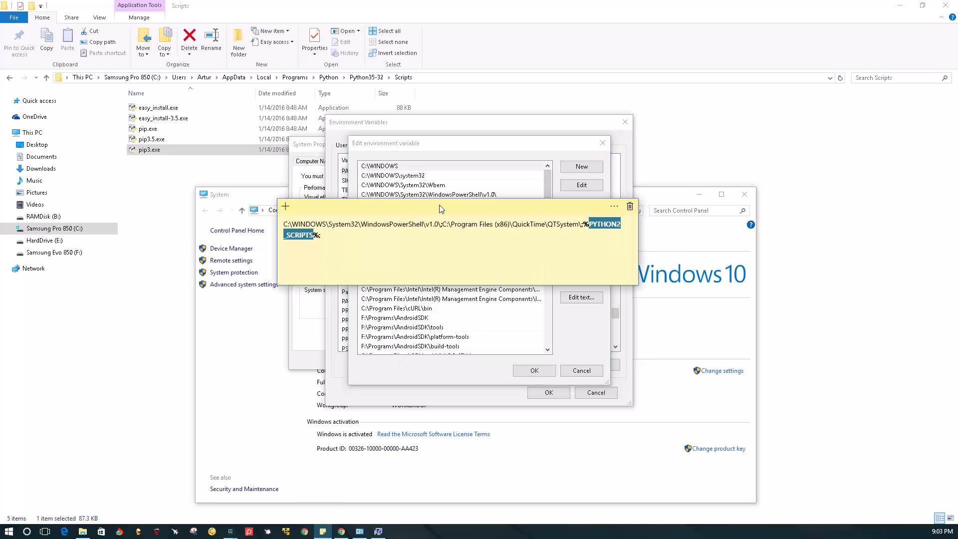
pyautogui.moveTo(441, 205); pyautogui.dragTo(439, 243)
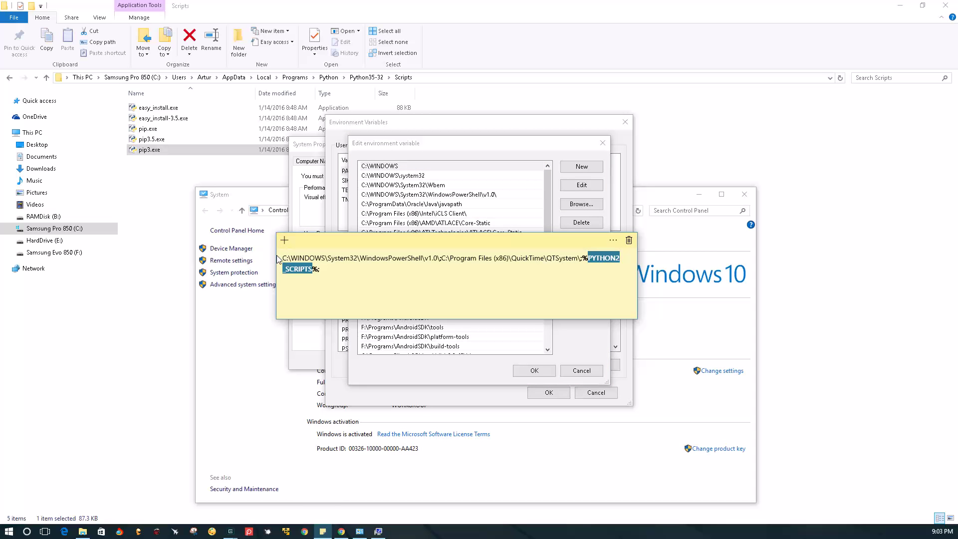
pyautogui.moveTo(275, 255); pyautogui.dragTo(215, 256)
pyautogui.moveTo(338, 243); pyautogui.dragTo(376, 251)
# Step: Append %PYTHON3_SCRIPTS% to the note's Path text, correcting typos
pyautogui.click(642, 268)
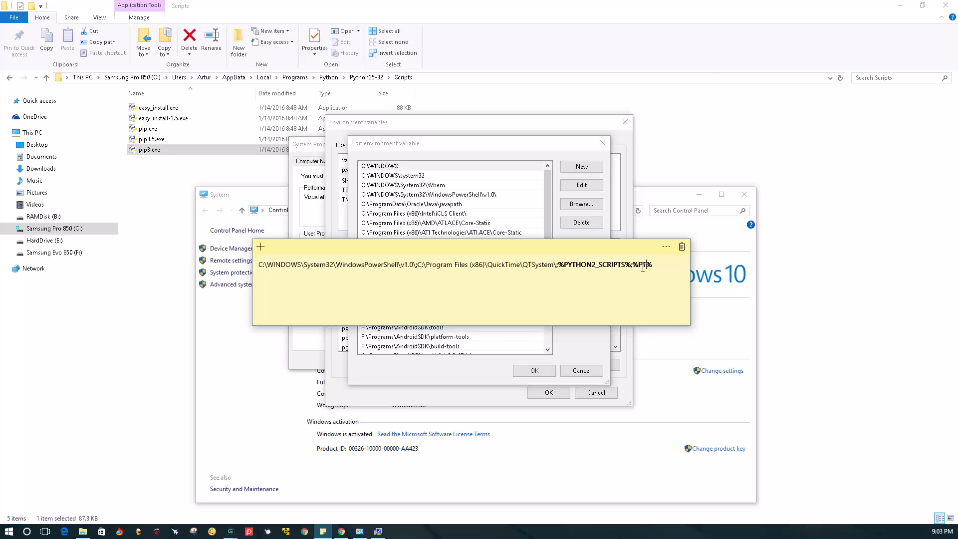
pyautogui.press('BackSpace')
pyautogui.press('BackSpace')
pyautogui.write('YTHOBN')
pyautogui.press('BackSpace')
pyautogui.press('BackSpace')
pyautogui.write('N3_SCRIPTS')
pyautogui.click(481, 139)
# Step: Confirm the Path editor, Environment Variables and System Properties windows with OK
pyautogui.click(533, 371)
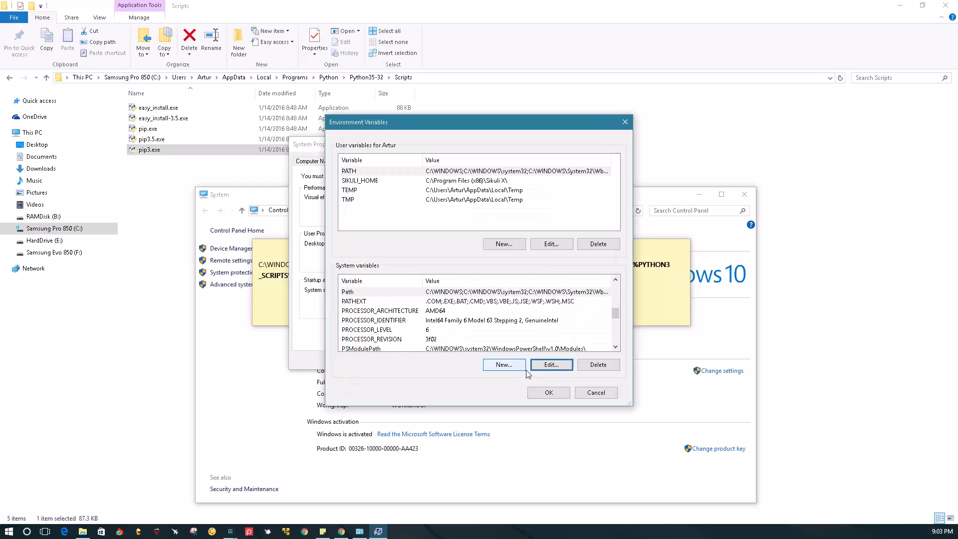
pyautogui.click(547, 392)
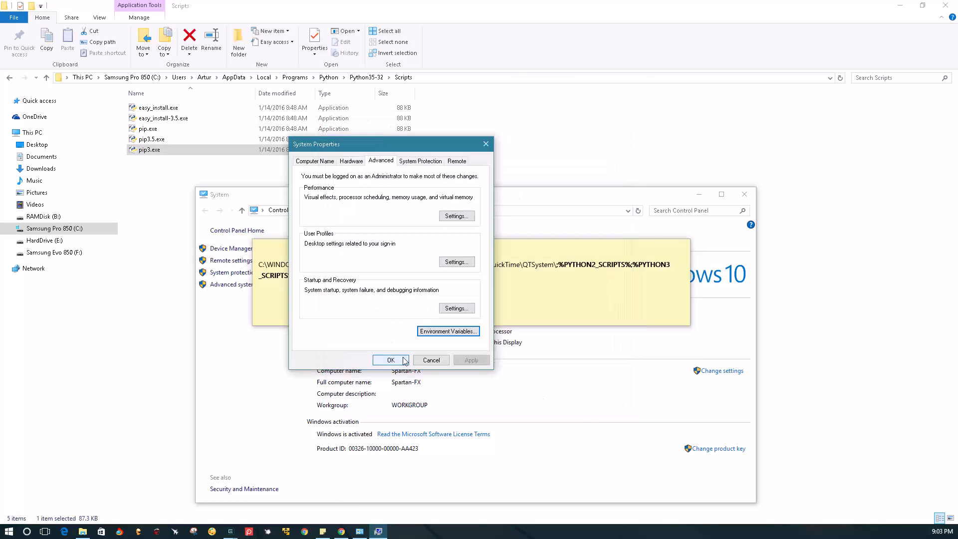
pyautogui.click(390, 360)
# Step: In the old admin console run pip2, which works, and pip3, which isn't recognized
pyautogui.moveTo(237, 533)
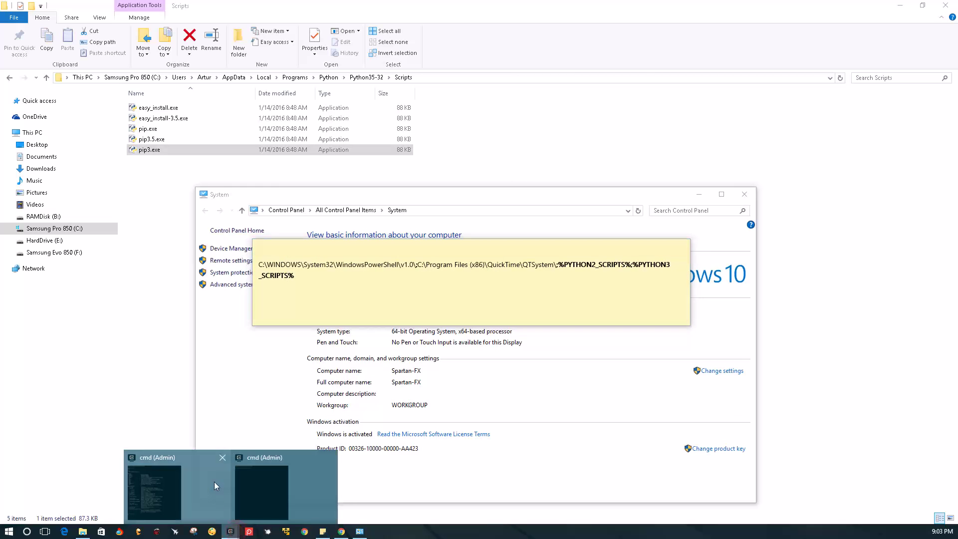
pyautogui.click(165, 480)
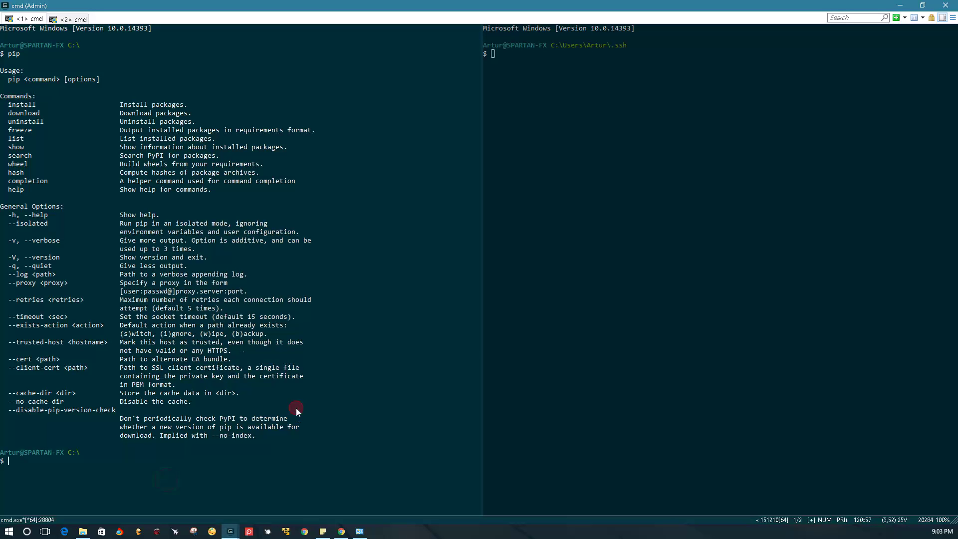
pyautogui.write('pip2')
pyautogui.press('Return')
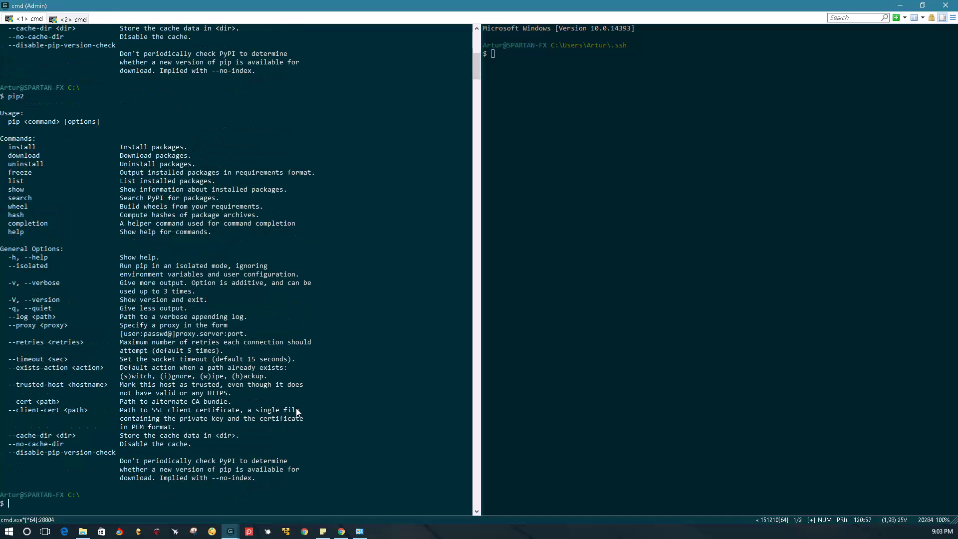
pyautogui.write('pip3')
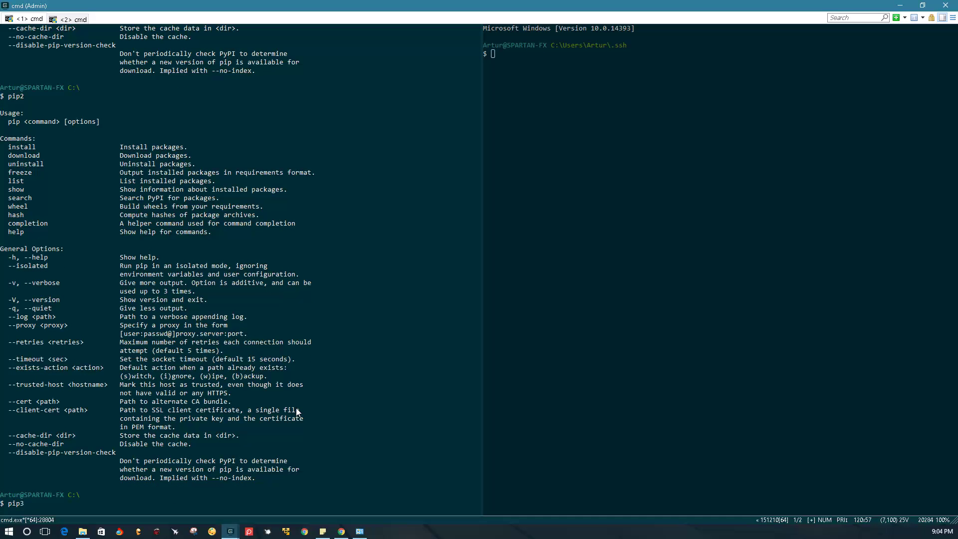
pyautogui.press('Return')
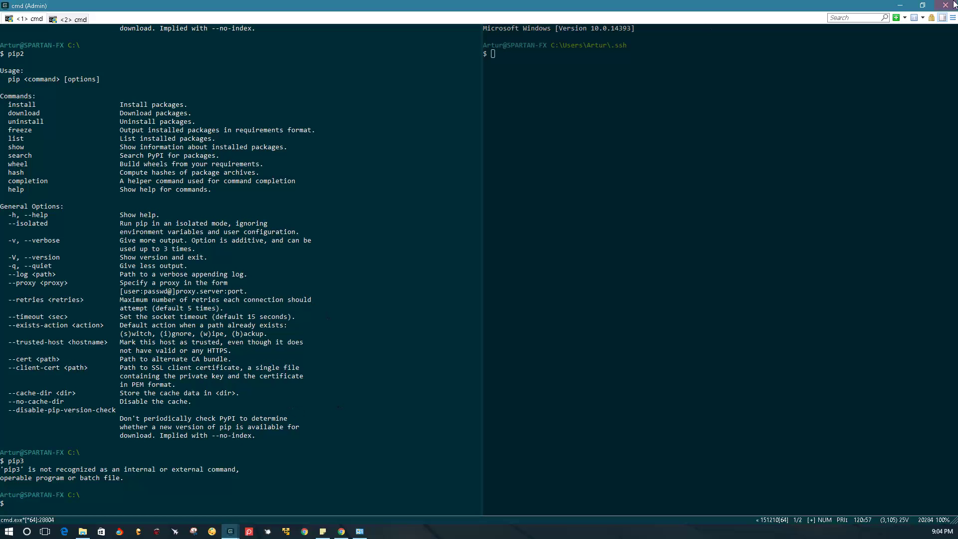
# Step: Exit both old console panes with the exit command
pyautogui.write('exit')
pyautogui.press('Return')
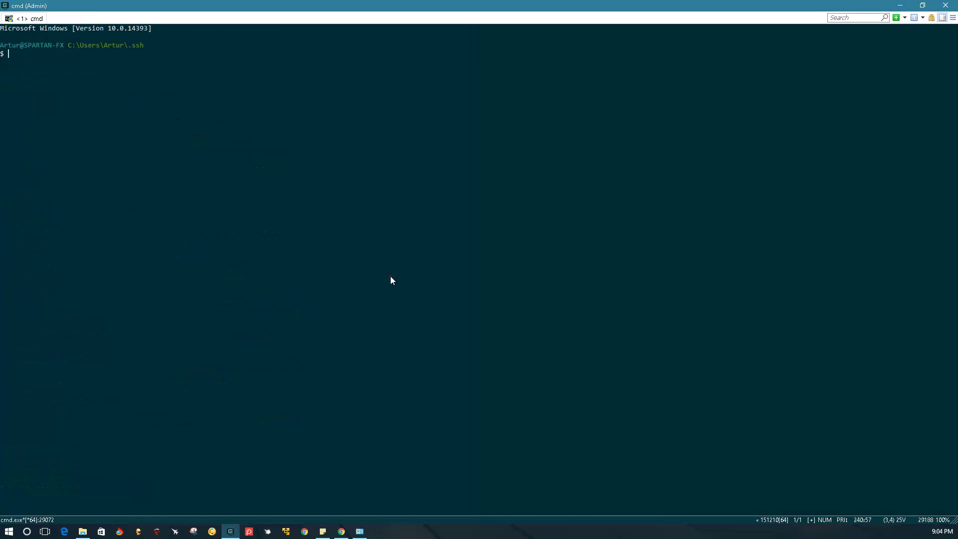
pyautogui.write('exit')
pyautogui.press('Return')
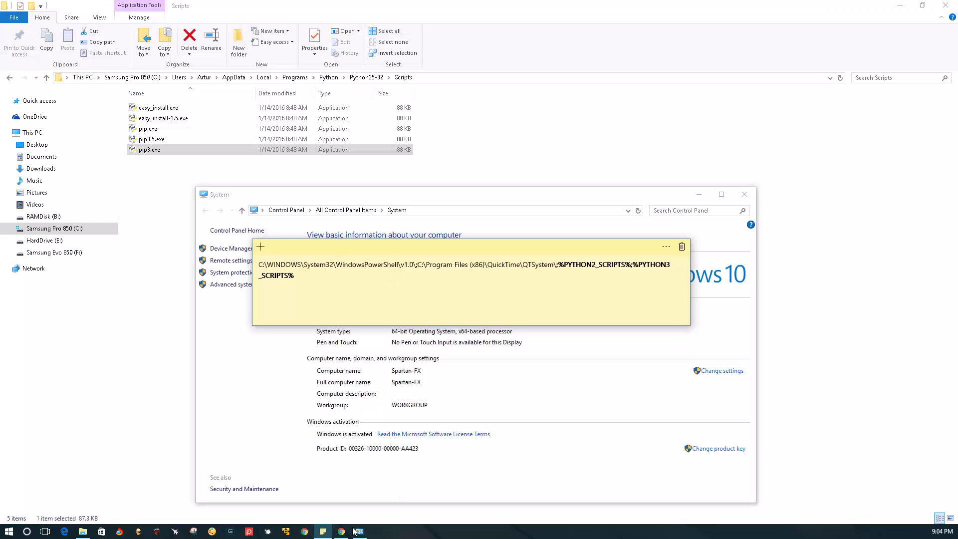
# Step: Launch a fresh ConEmu console and run pip3 in its left pane
pyautogui.click(231, 531)
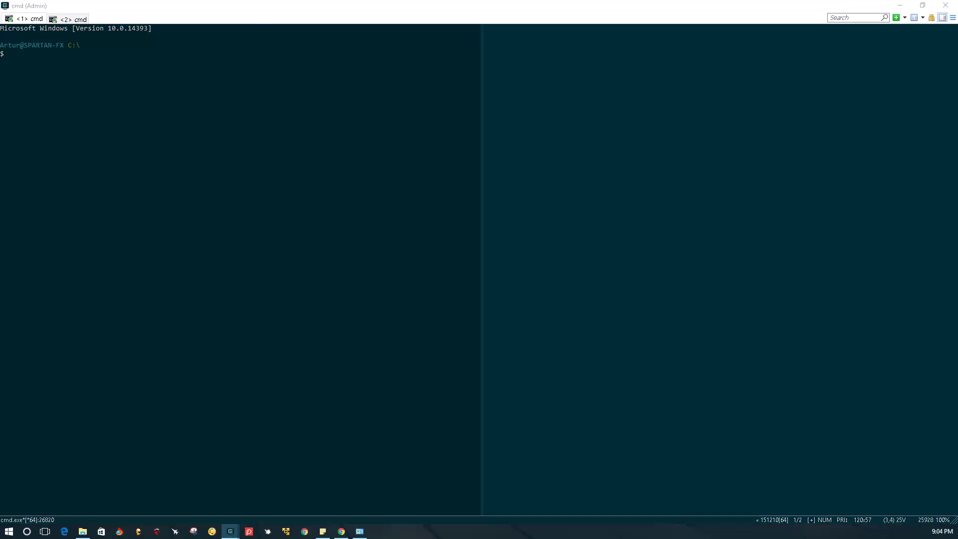
pyautogui.click(170, 124)
pyautogui.write('pip3')
pyautogui.press('Return')
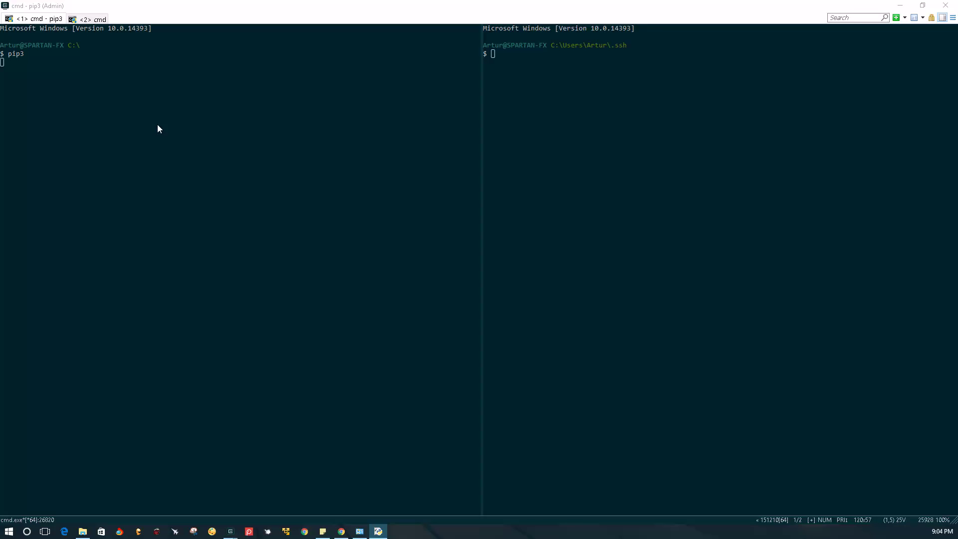